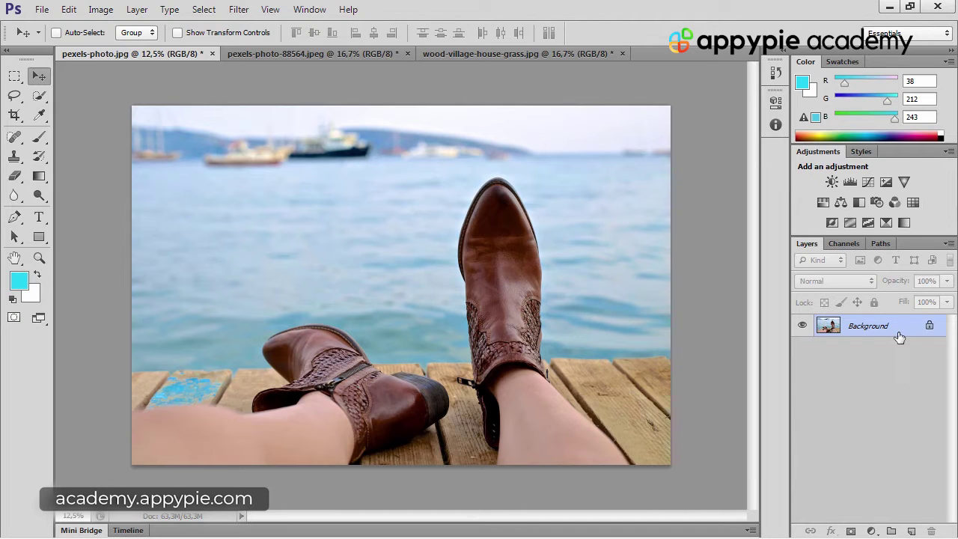
- Duplicate the Background layer of the boots photo
left_click_drag(903, 327, 911, 531)
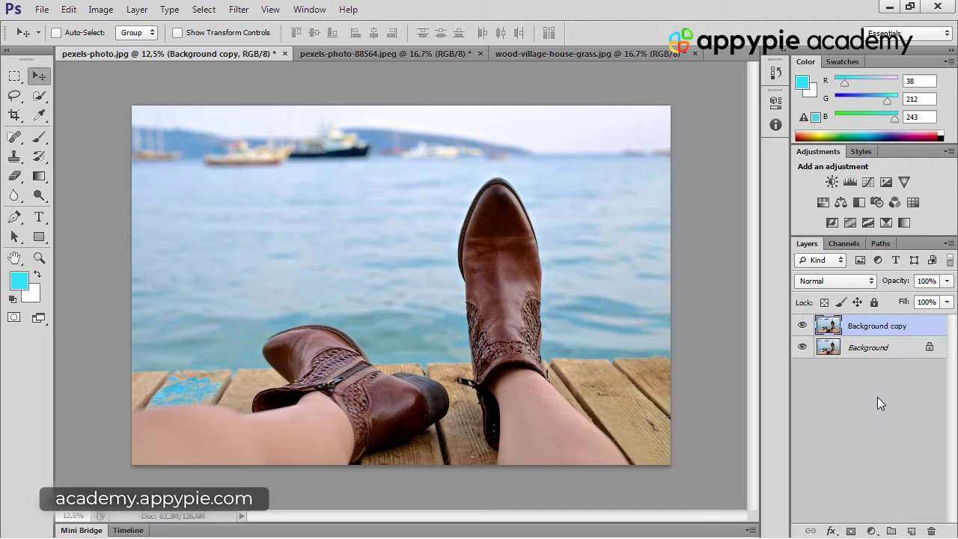
- Add a Curves adjustment layer with a gentle S-shaped RGB curve, slightly lowering shadows and raising highlights, and compare the photo with and without it
left_click(867, 181)
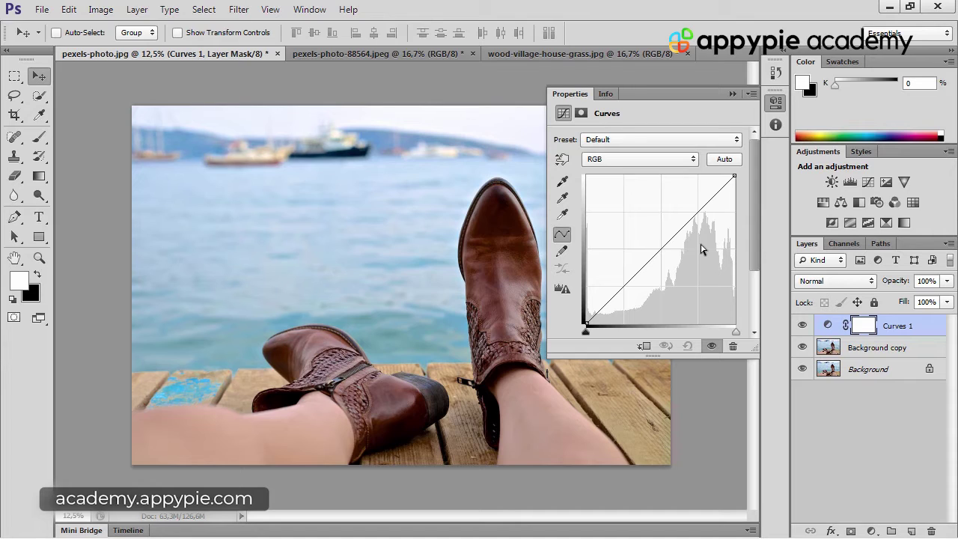
left_click(625, 285)
left_click_drag(625, 286, 626, 289)
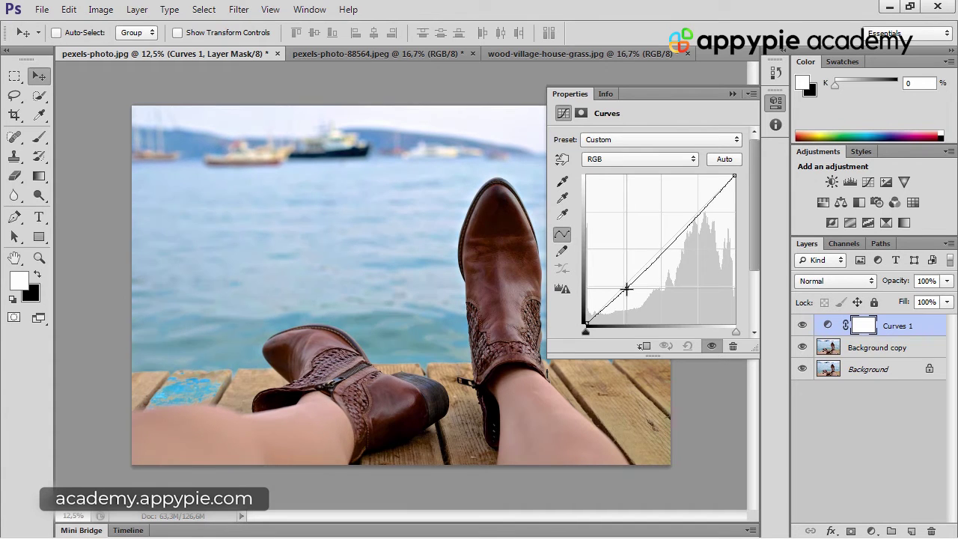
left_click(701, 208)
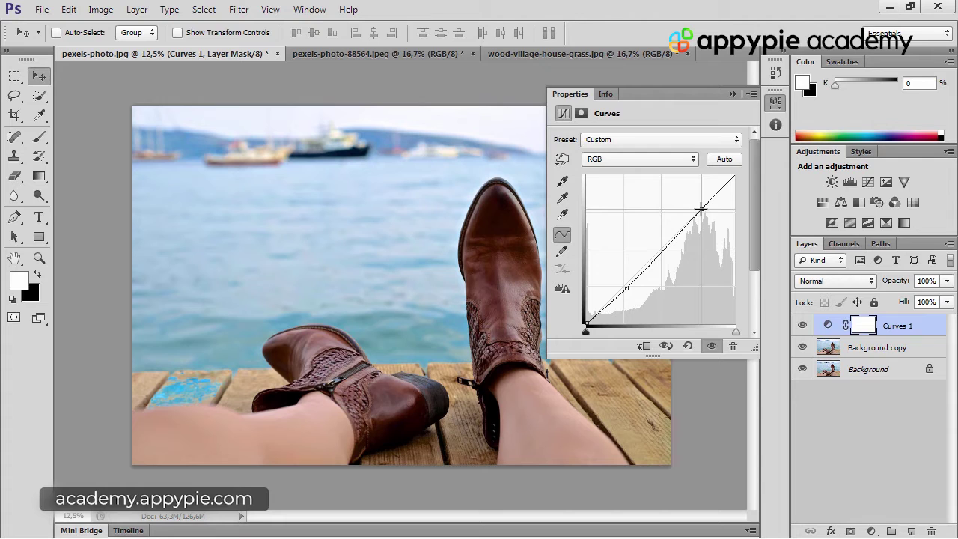
left_click_drag(701, 209, 700, 210)
left_click_drag(700, 209, 697, 207)
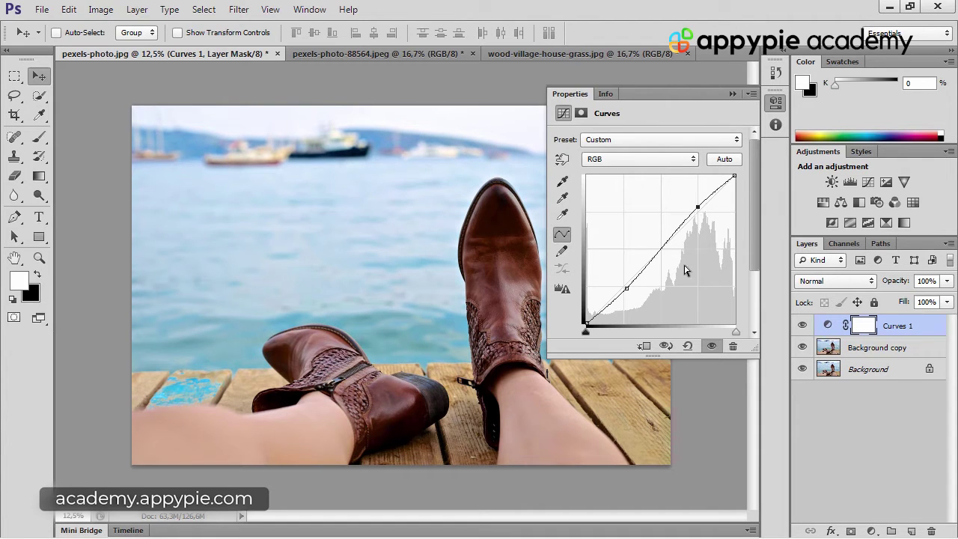
left_click(737, 94)
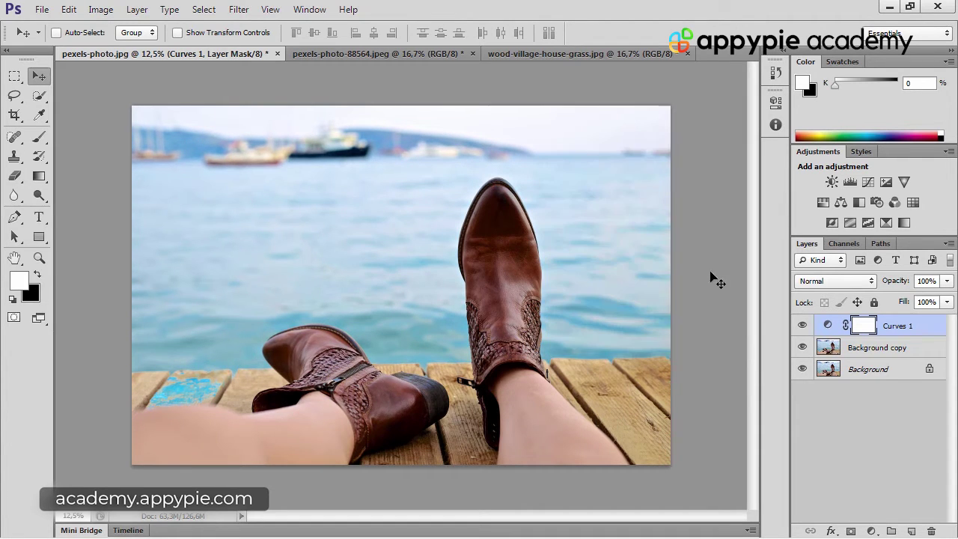
left_click(802, 326)
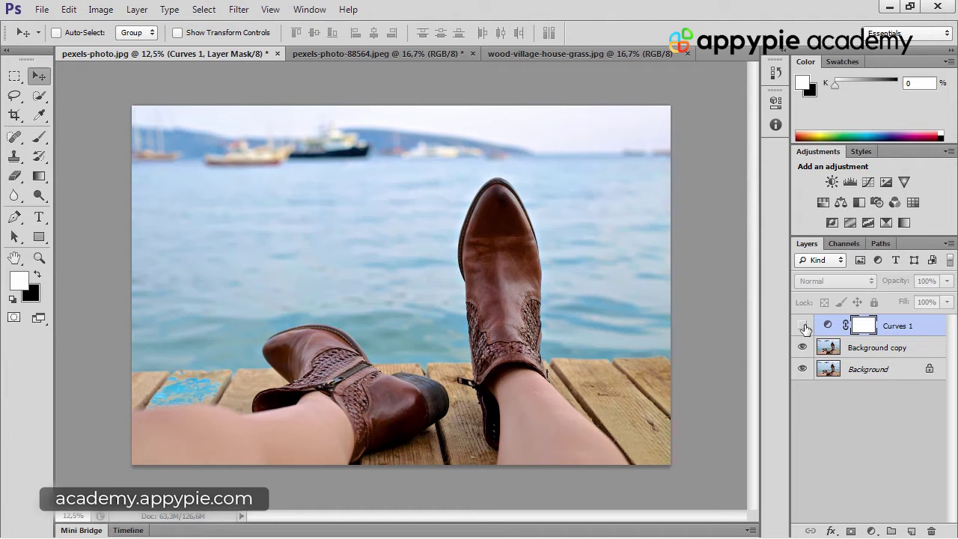
left_click(804, 327)
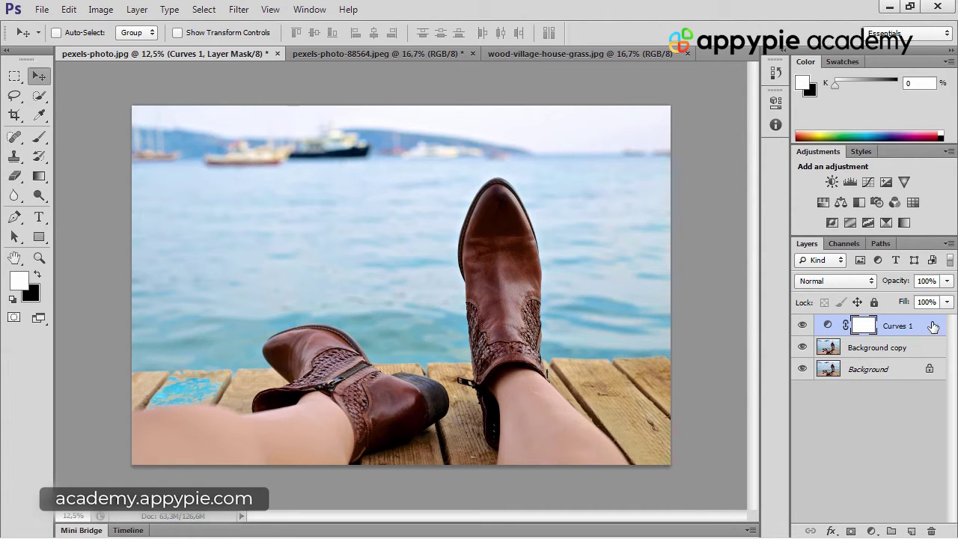
- Delete the S-curve adjustment layer and reset the foreground and background colours to default
left_click_drag(934, 327, 935, 525)
key("d")
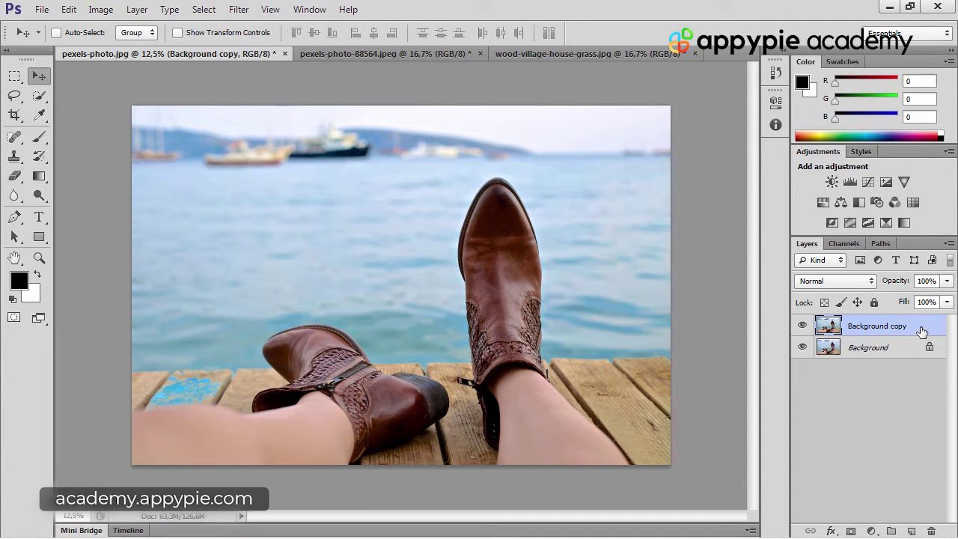
- Add a Curves adjustment layer with the black point raised straight up about a quarter of the graph, and compare the photo with and without it
left_click(869, 181)
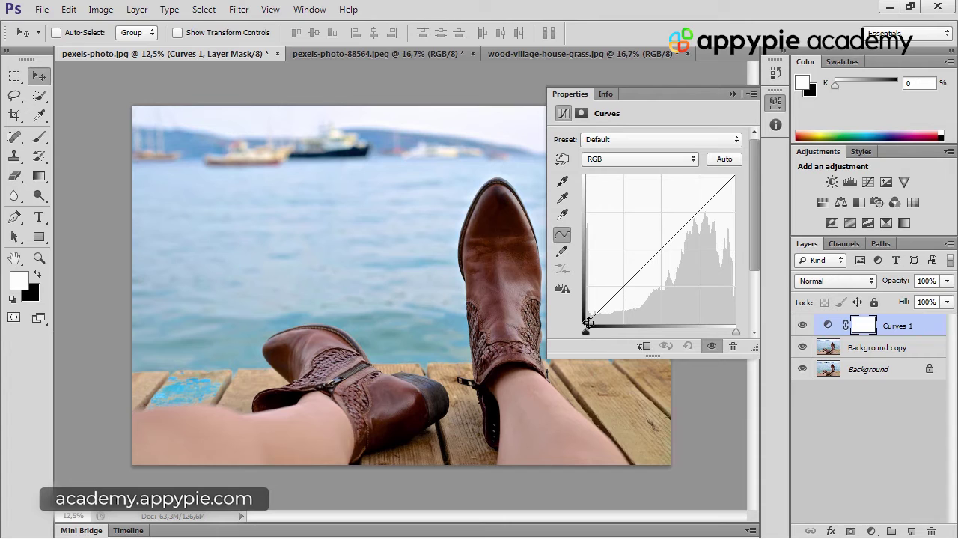
left_click_drag(588, 322, 565, 287)
left_click(733, 94)
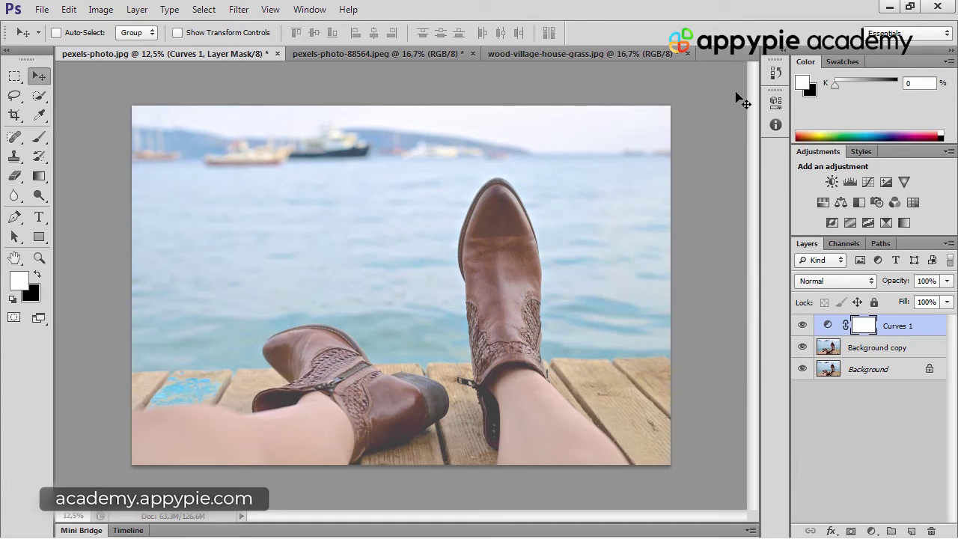
left_click(801, 328)
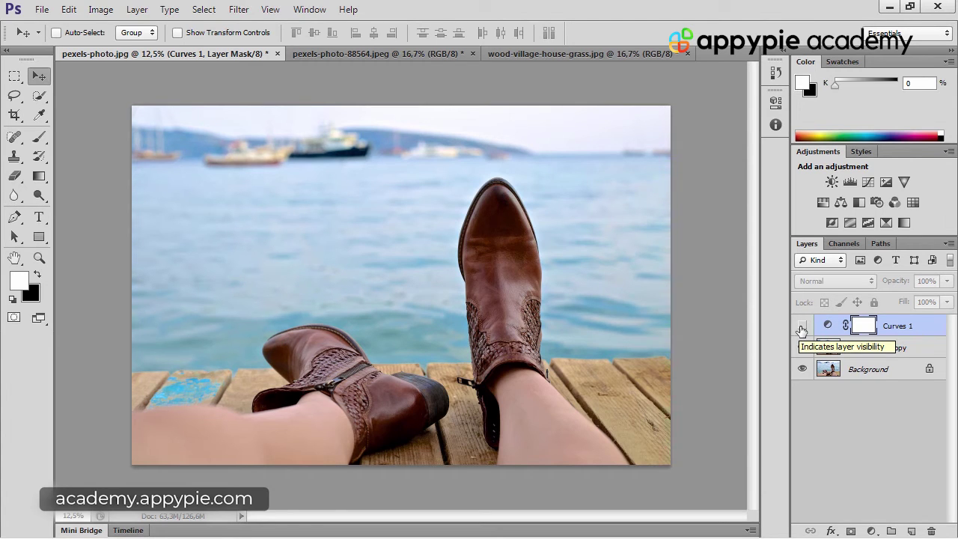
left_click(802, 328)
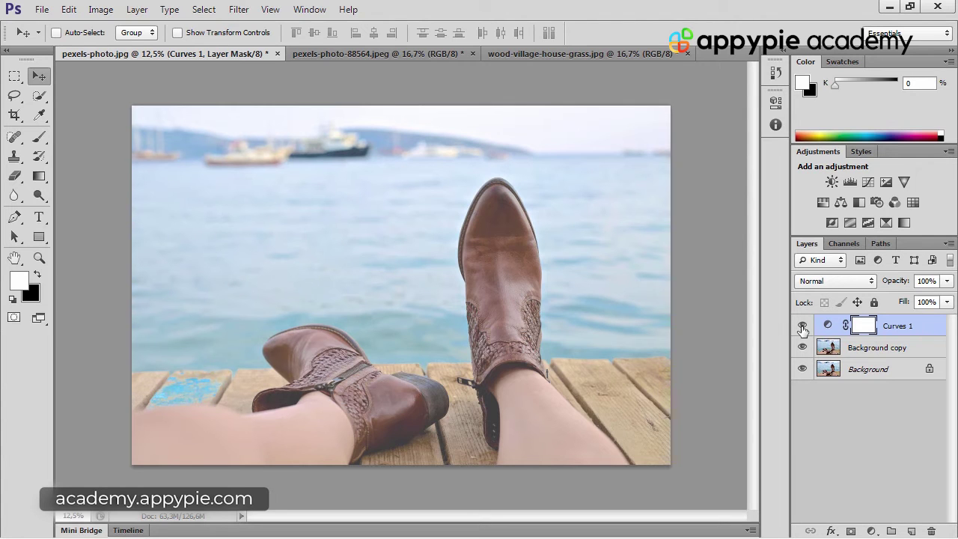
- In pexels-photo-88564.jpeg, duplicate the Background layer and add a Curves adjustment layer above the copy
left_click(400, 58)
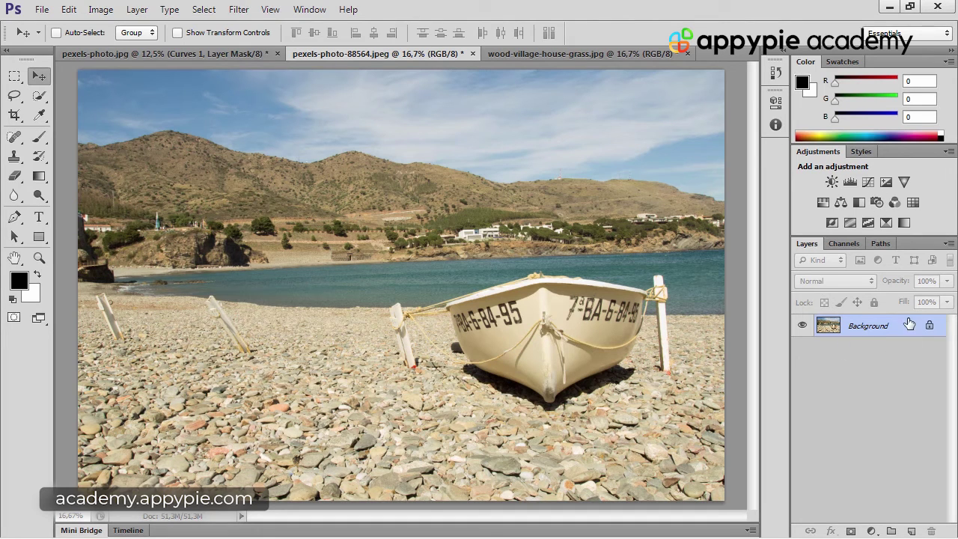
left_click_drag(910, 324, 912, 531)
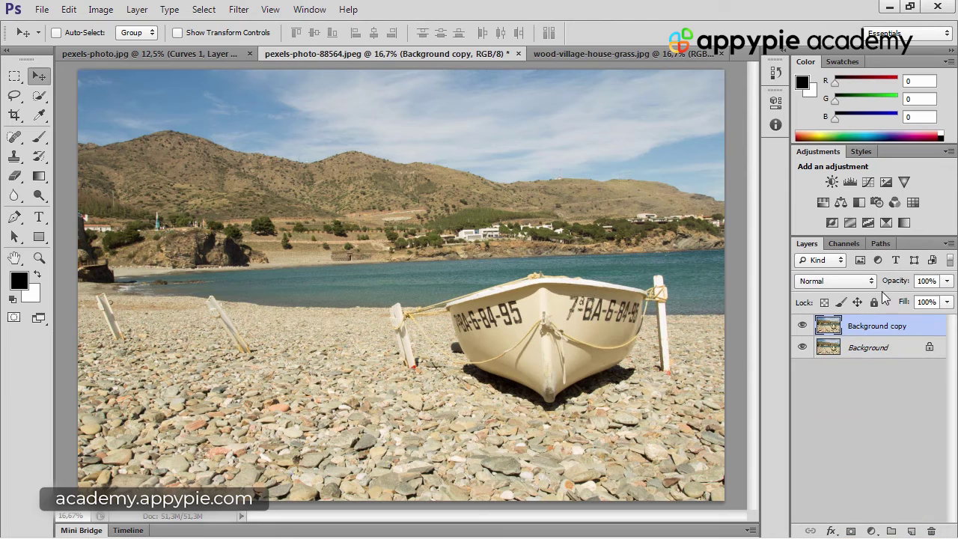
left_click(868, 182)
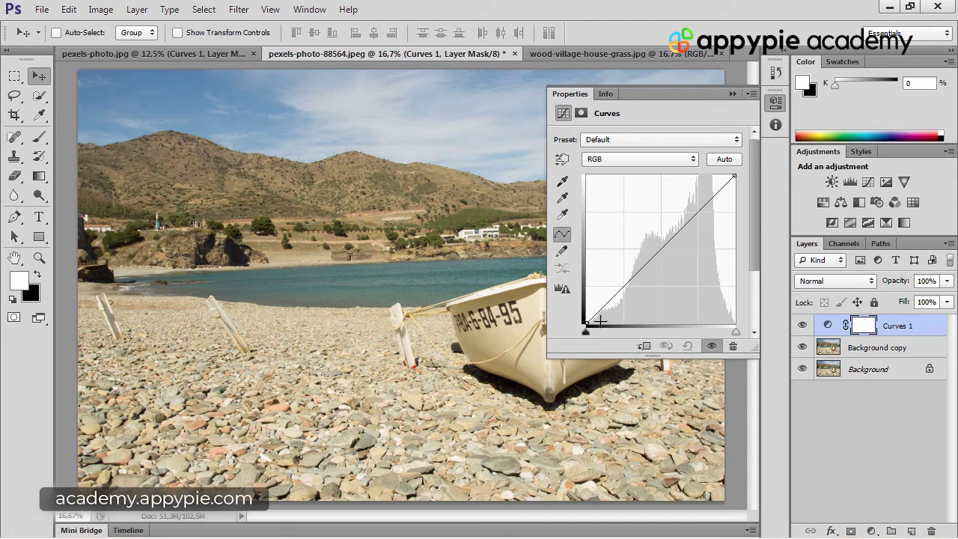
- Raise the black point of the boat photo's curve straight up about a quarter of the graph and compare the photo with and without it
left_click(588, 322)
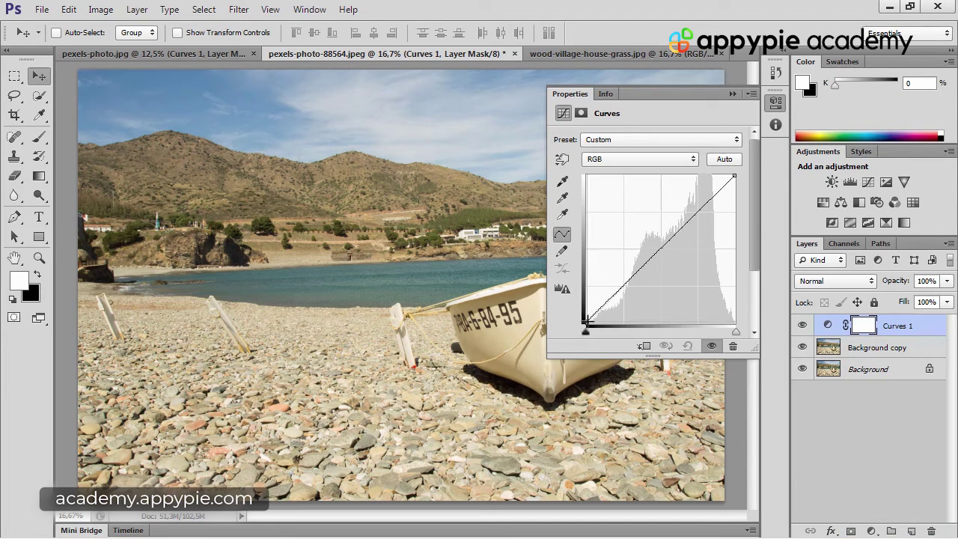
left_click_drag(587, 322, 586, 286)
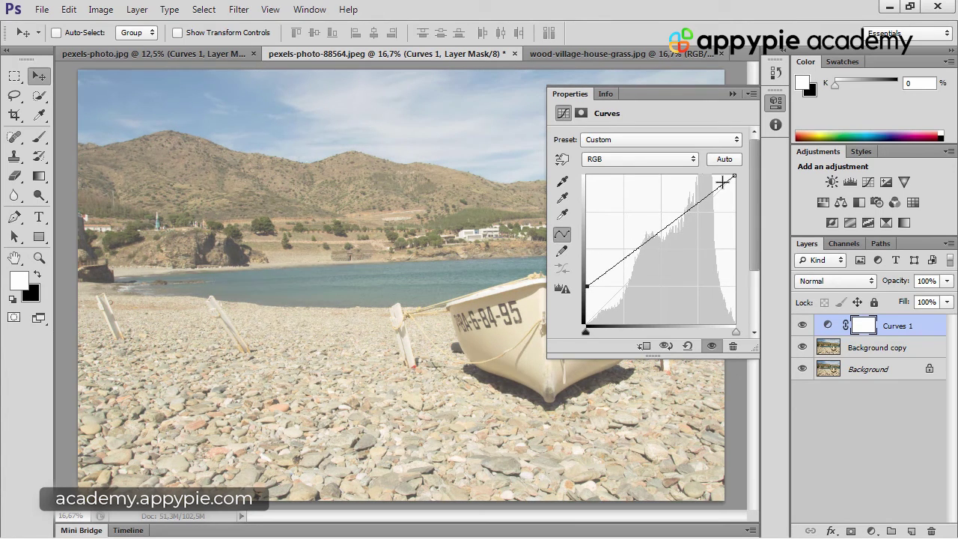
left_click(733, 95)
left_click(804, 327)
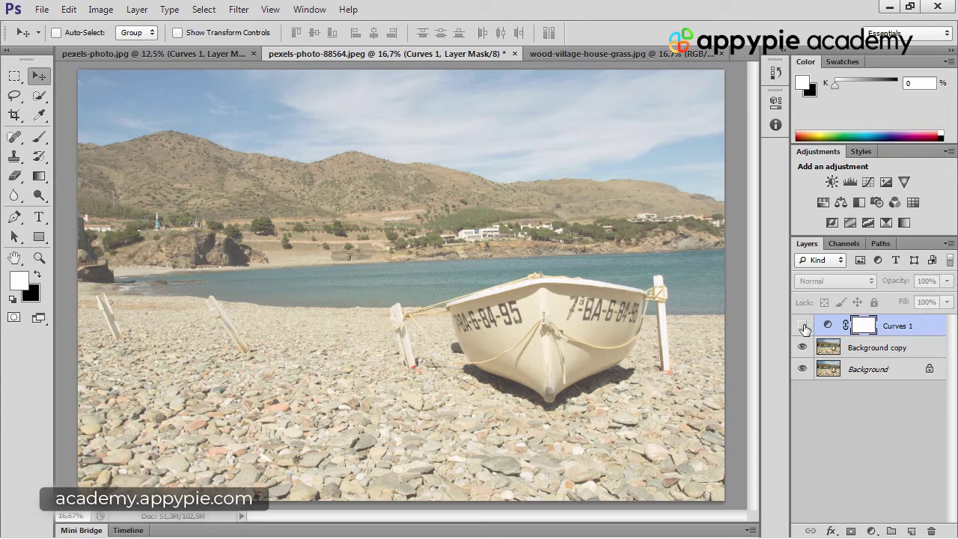
left_click(803, 328)
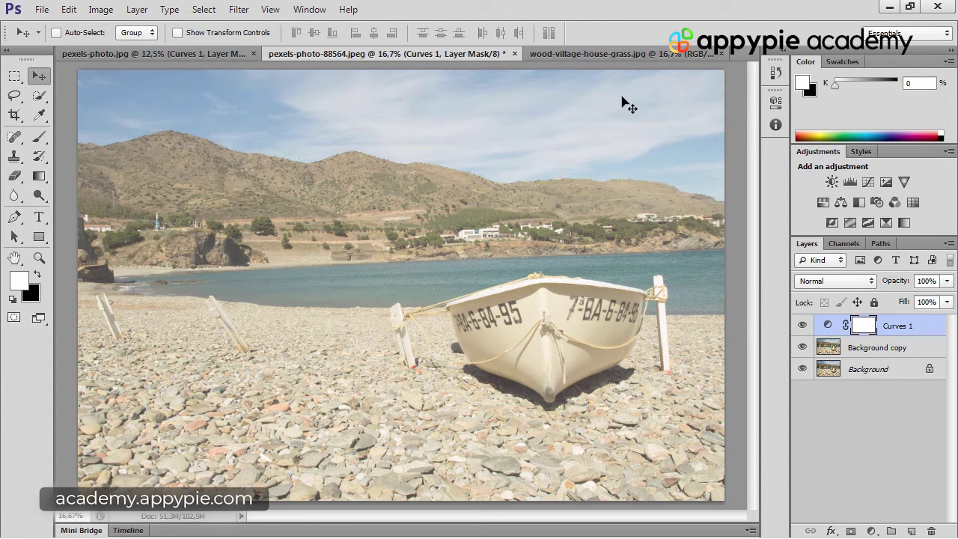
- In wood-village-house-grass.jpg, duplicate the Background layer and add a Curves adjustment layer above the copy
left_click(599, 56)
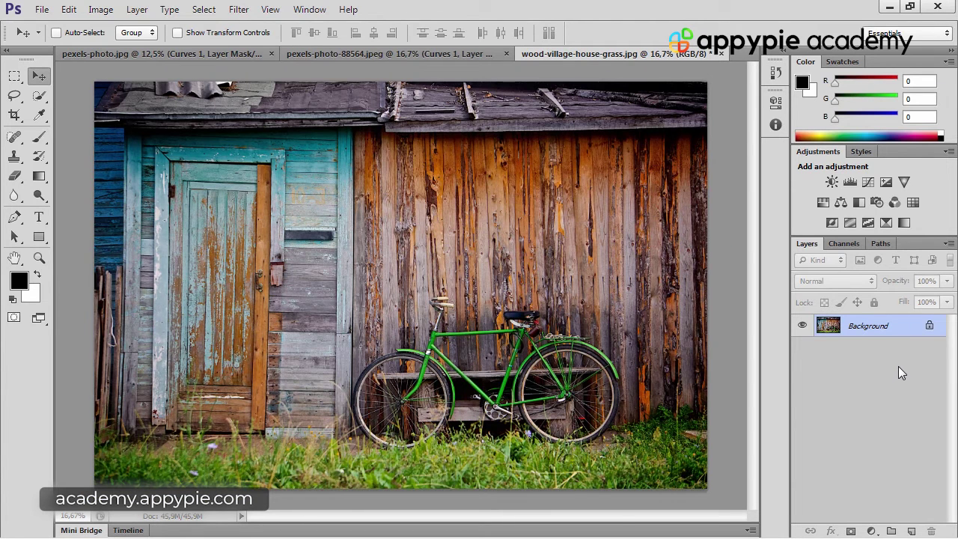
key("ctrl+j")
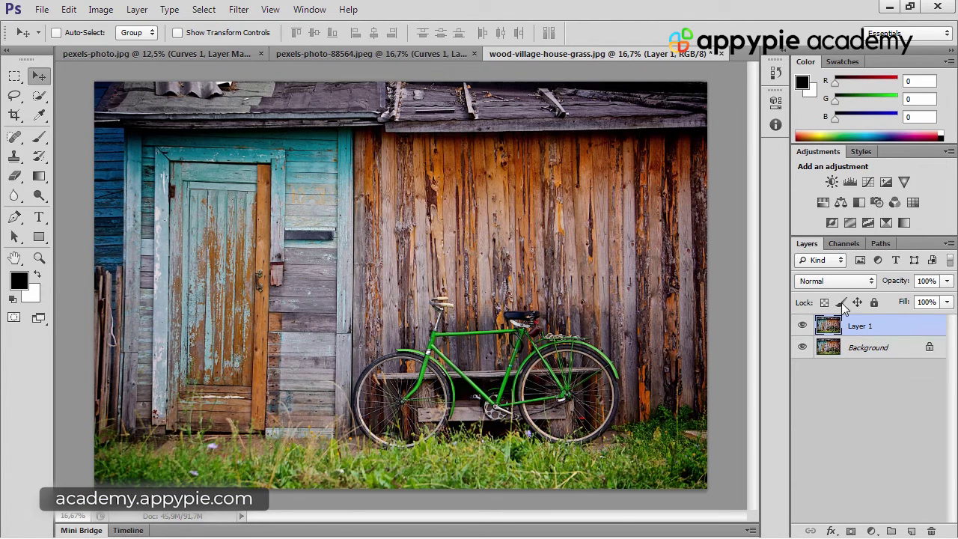
left_click(873, 182)
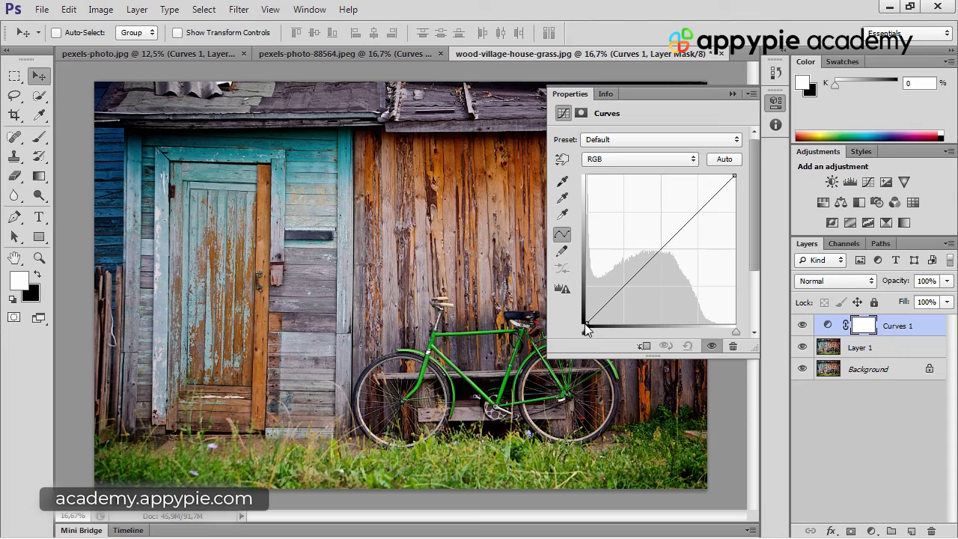
- Raise the black point of the bicycle photo's curve straight up slightly more than a quarter of the graph and compare with and without it
left_click_drag(585, 323, 586, 282)
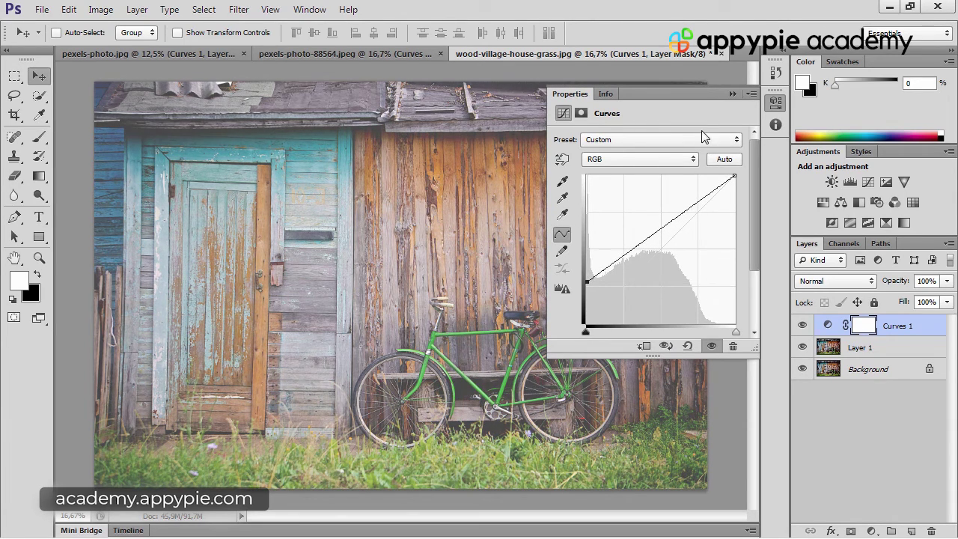
left_click(732, 95)
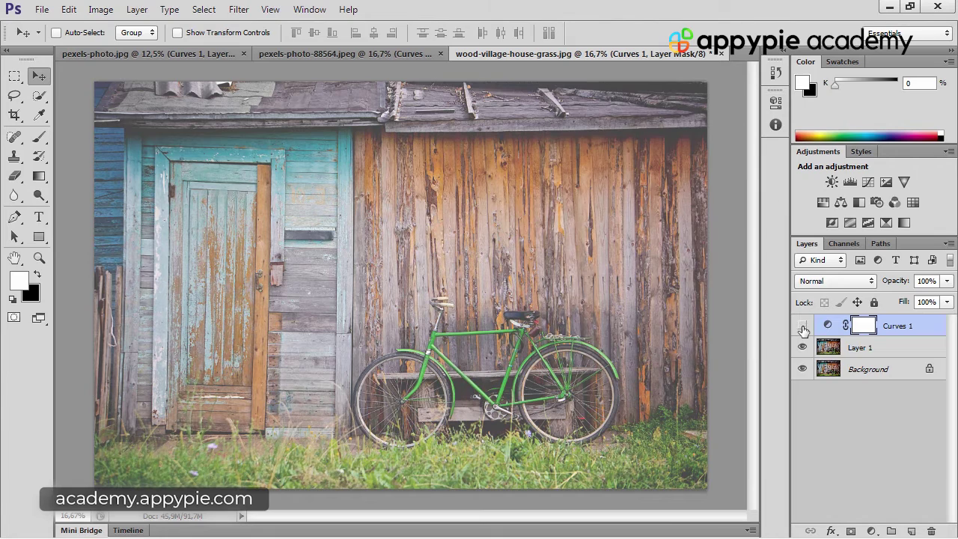
left_click(803, 326)
- Reopen the bicycle photo's Curves adjustment and fine-tune its raised black point along the graph's edge
double_click(828, 324)
mouse_move(587, 281)
left_mouse_down()
mouse_move(584, 327)
mouse_move(576, 261)
mouse_move(574, 291)
mouse_move(574, 281)
left_mouse_up()
left_click(734, 94)
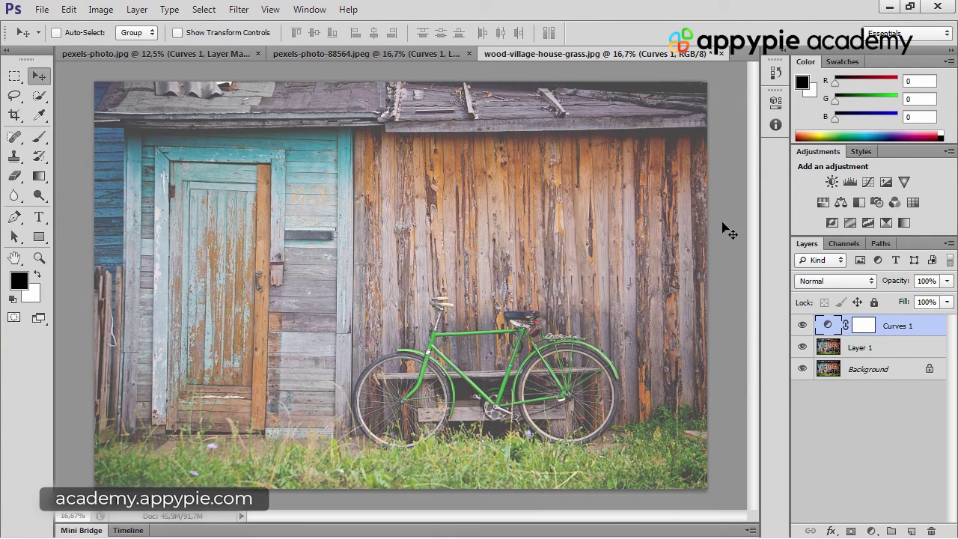